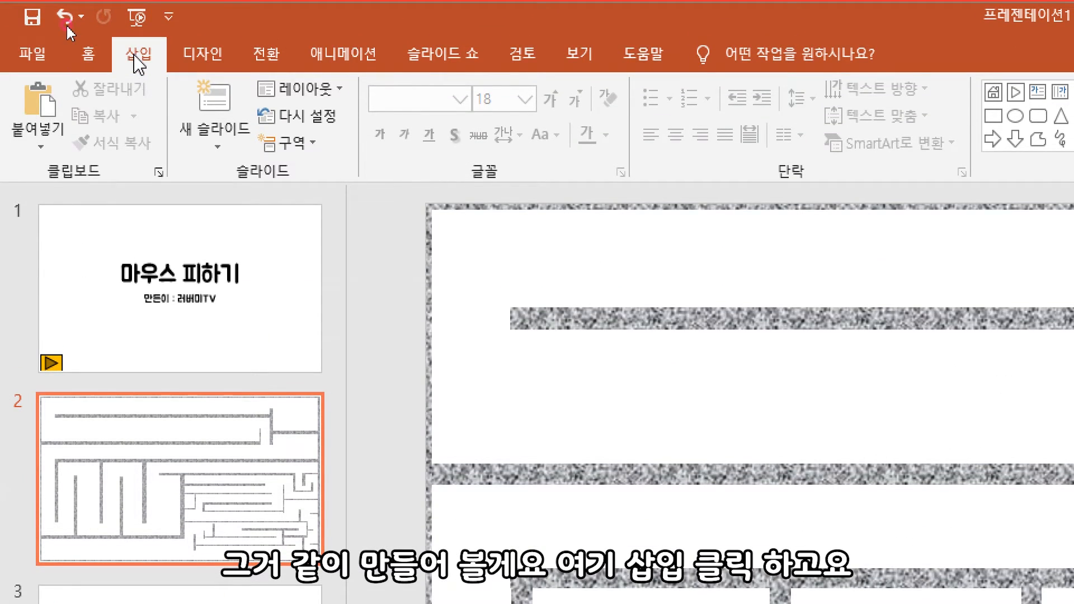
- Insert a heart shape at the maze's end point in the upper-right corner of slide 2
left_click(69, 28)
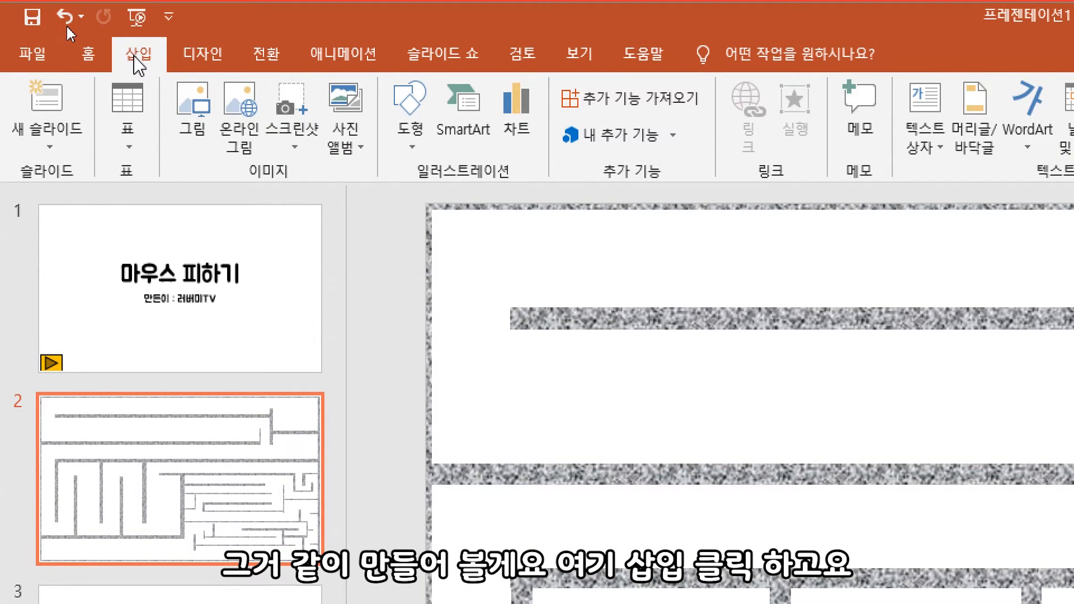
left_click(409, 112)
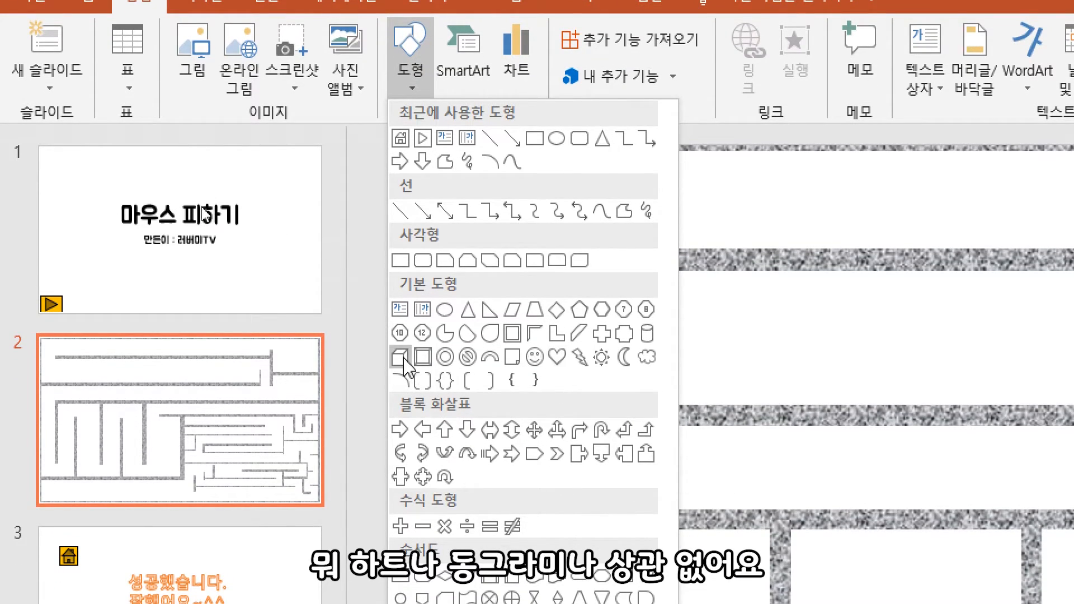
left_click(557, 357)
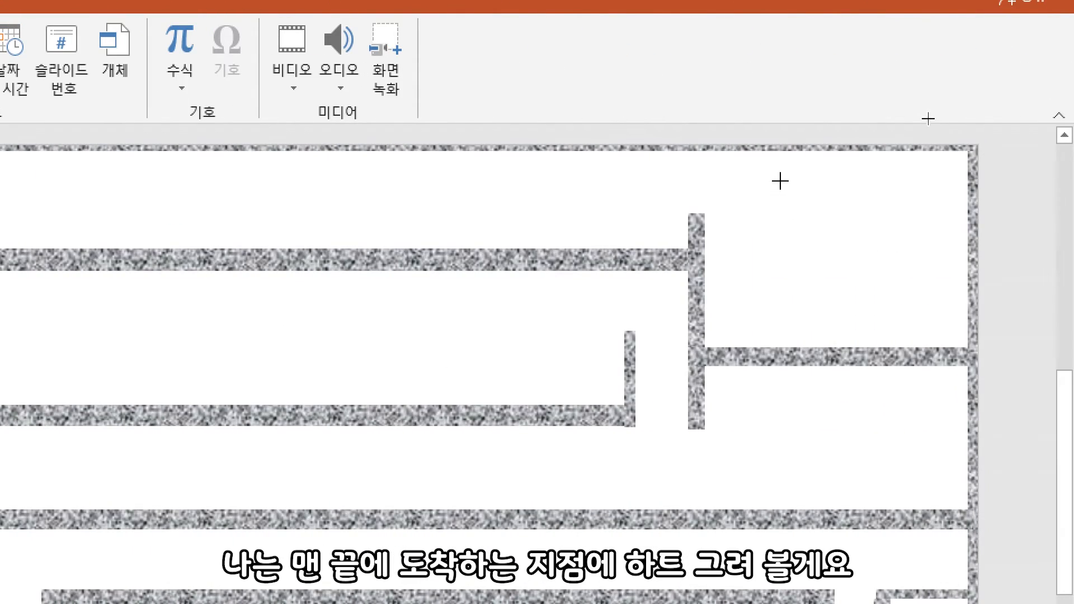
mouse_move(764, 168)
left_mouse_down()
mouse_move(939, 307)
mouse_move(940, 323)
left_mouse_up()
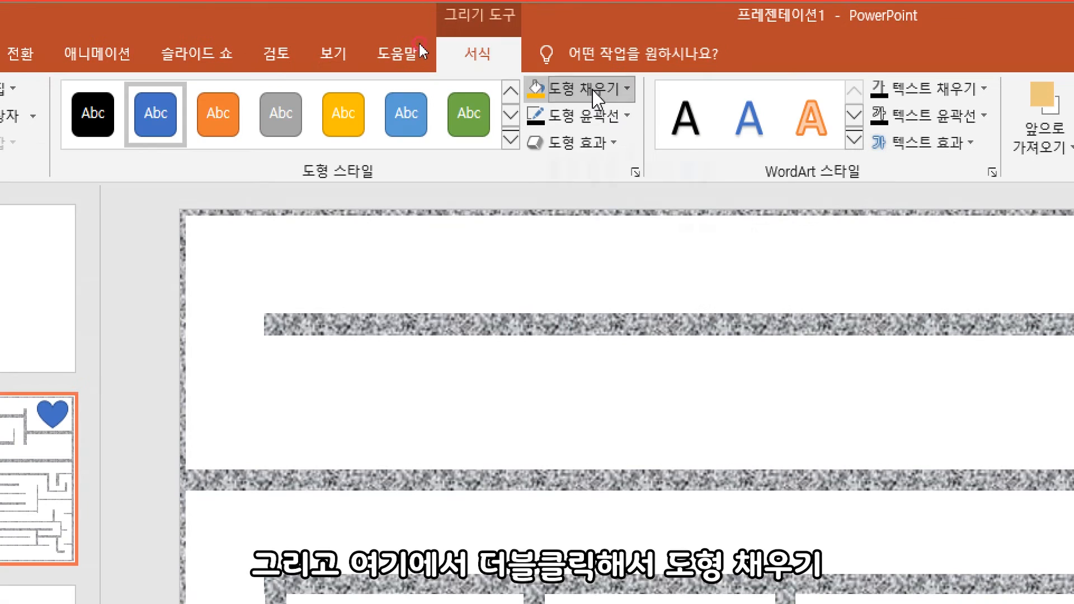
- Fill the heart with standard yellow and remove its outline
left_click(593, 88)
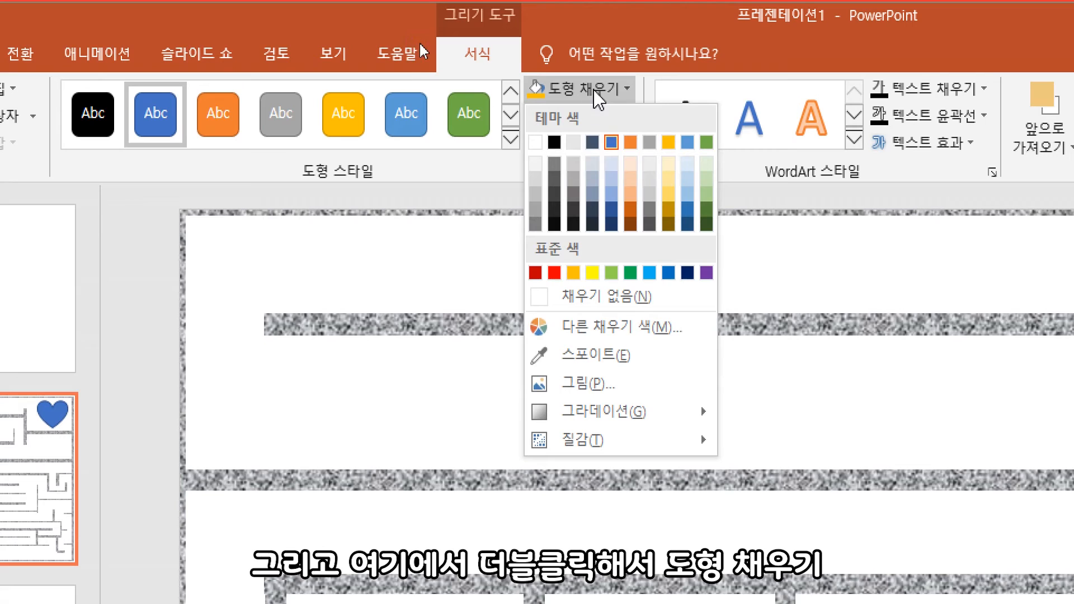
left_click(592, 272)
left_click(603, 117)
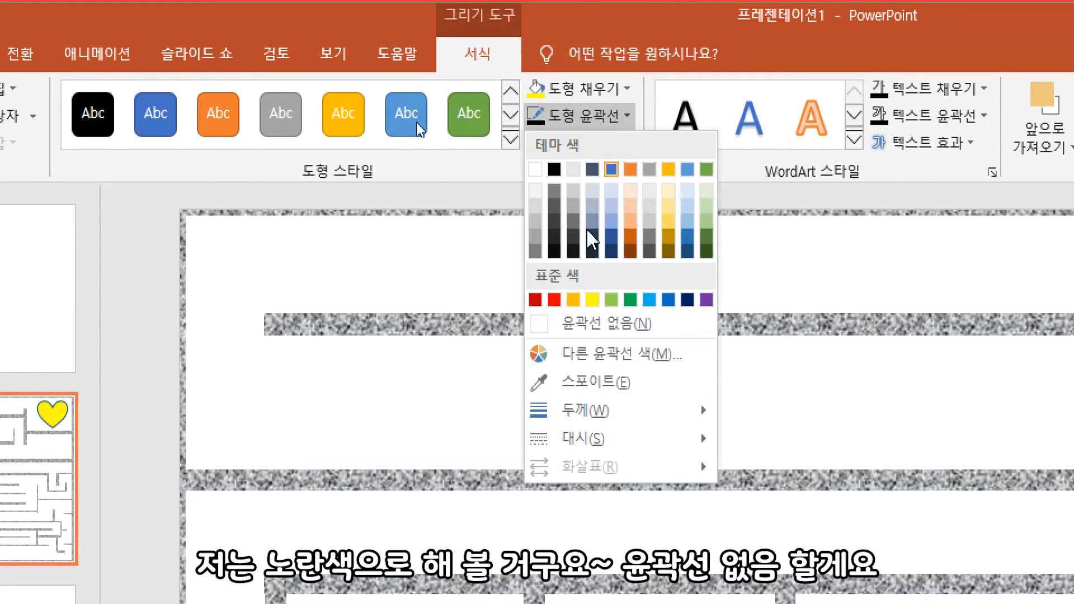
left_click(622, 320)
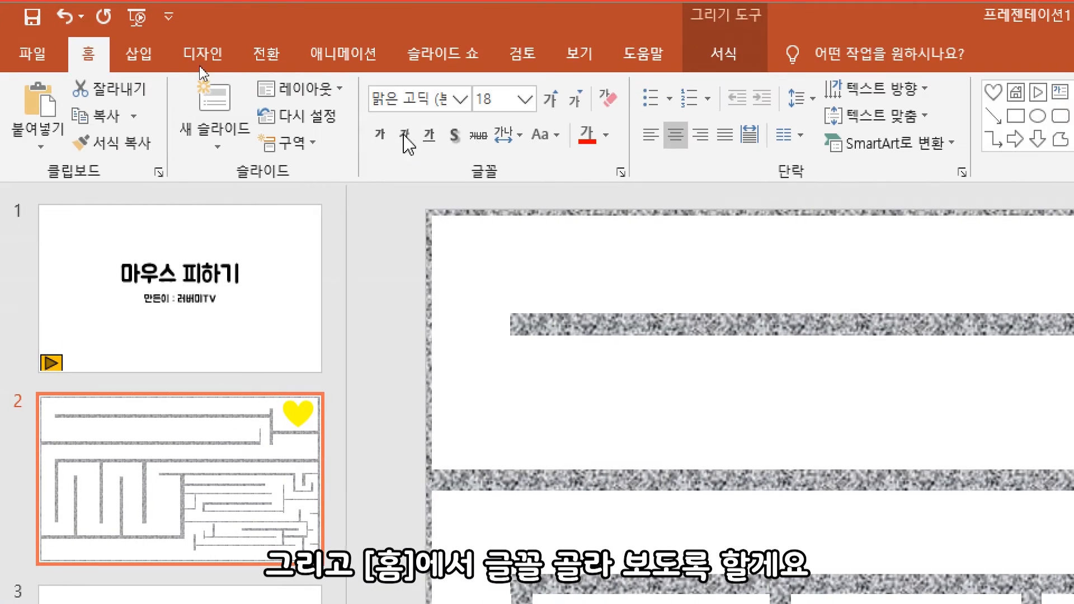
- Set the heart's text font to 배달의민족 주아 and check its vertical text alignment options
left_click(461, 100)
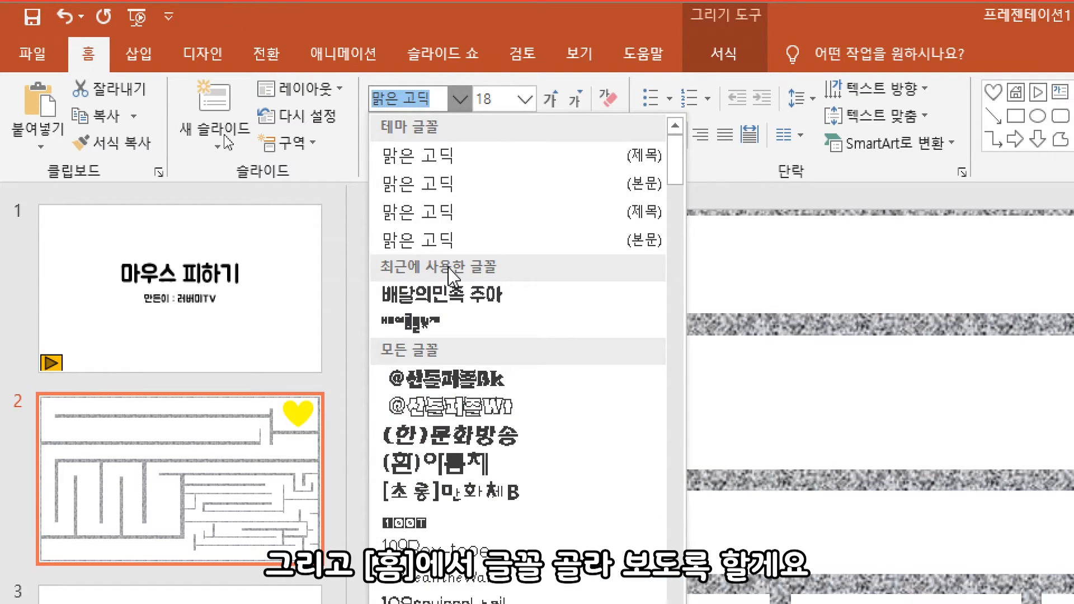
left_click(442, 295)
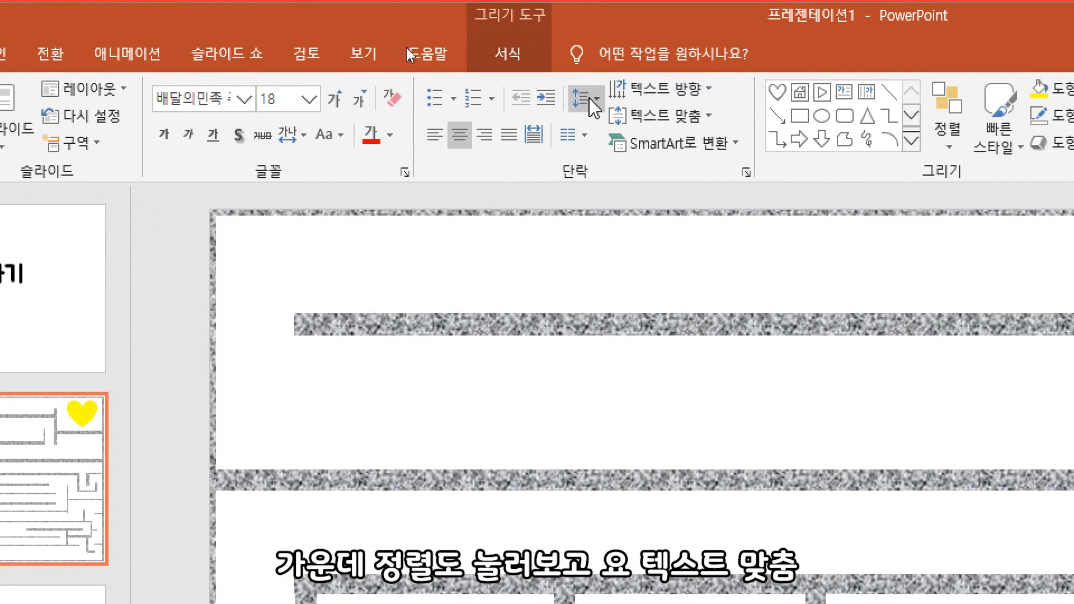
left_click(668, 90)
left_click(669, 91)
left_click(666, 117)
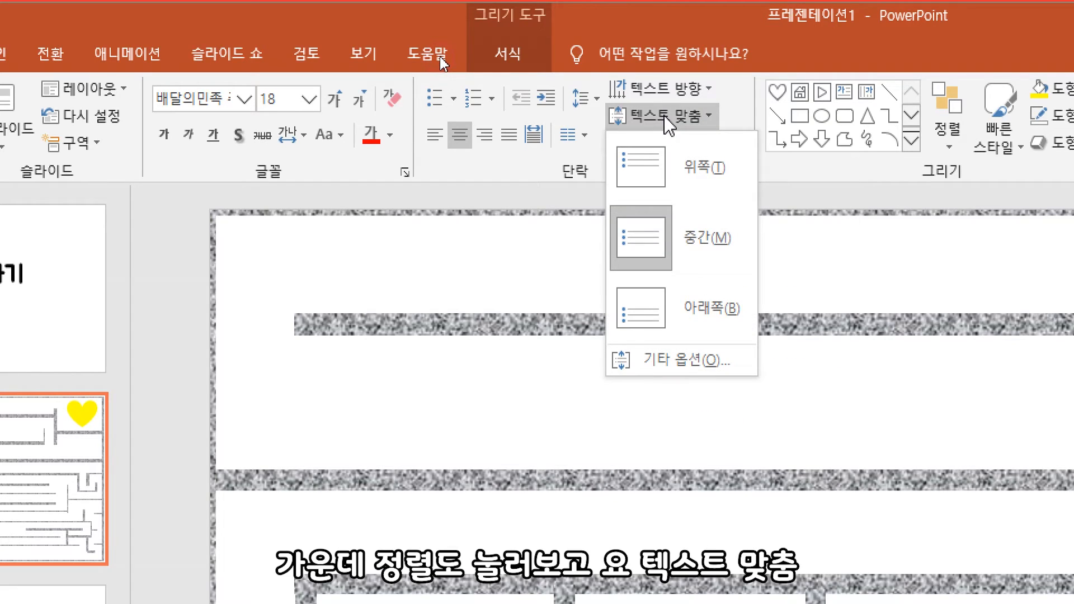
left_click(858, 258)
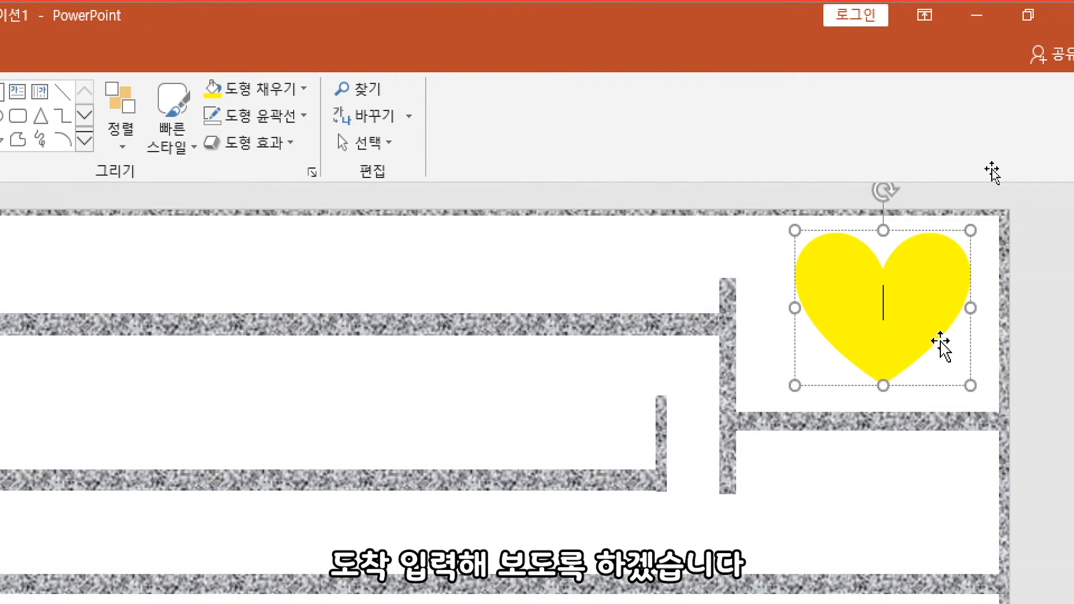
- Enter the text "도착!" inside the heart
type("도착")
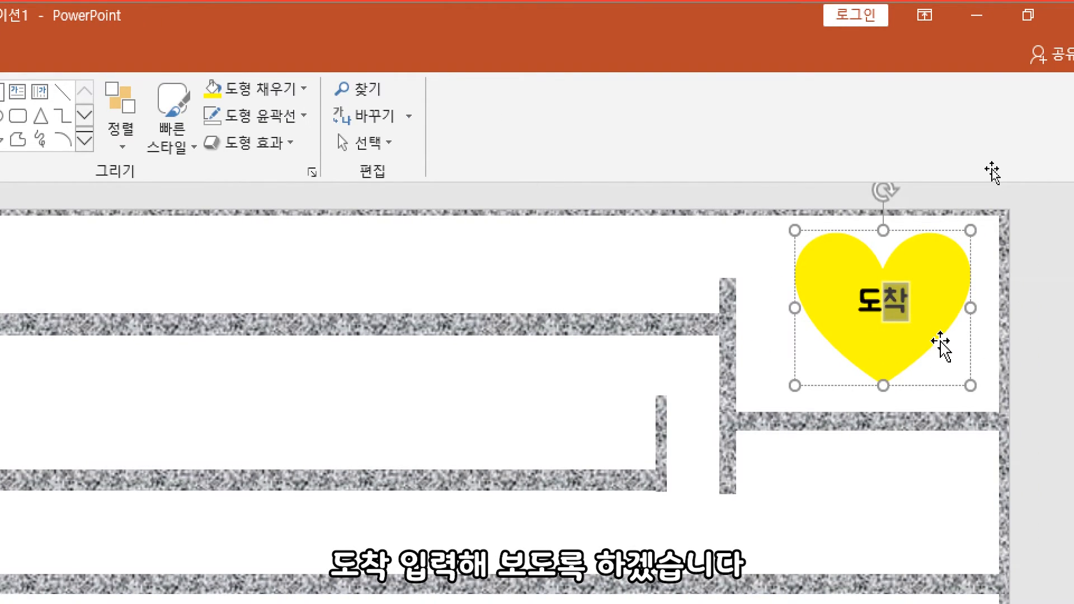
type("!")
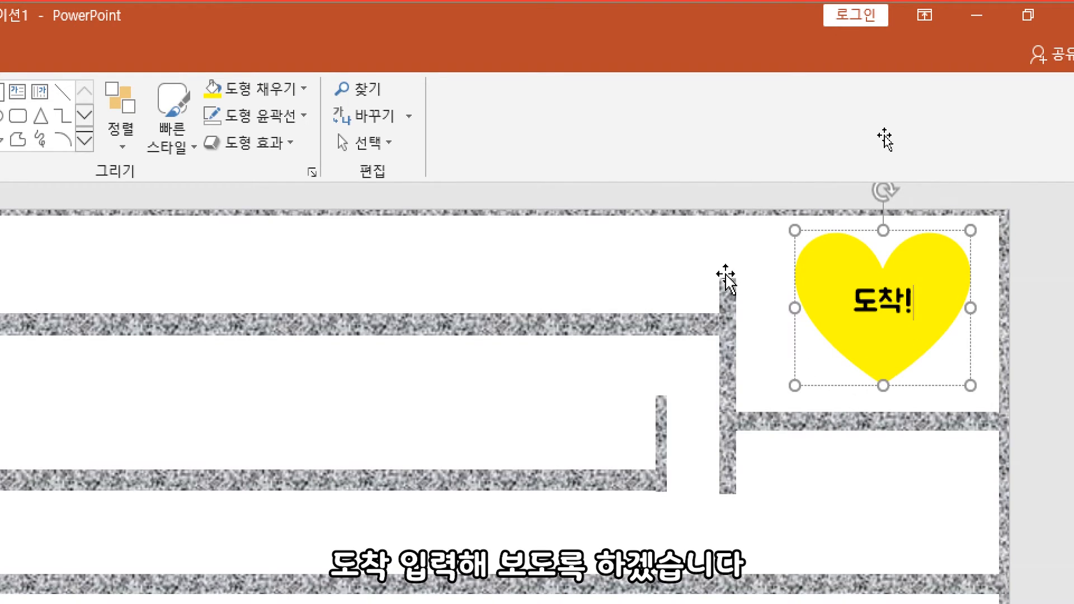
left_click(666, 254)
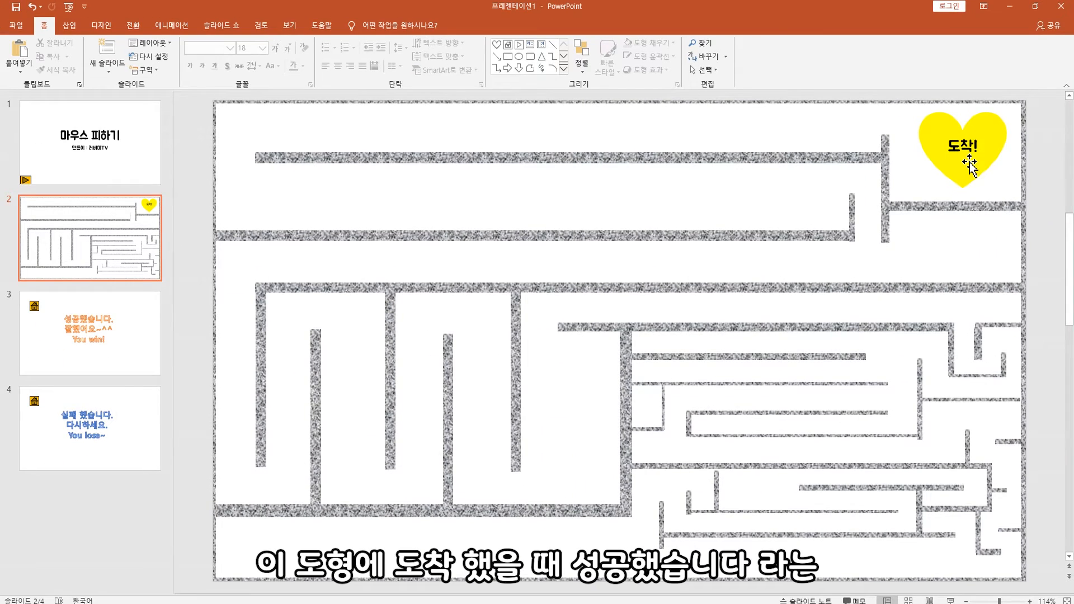
- Add a mouse-click action to the heart that hyperlinks to the next slide (다음 슬라이드)
left_click(970, 168)
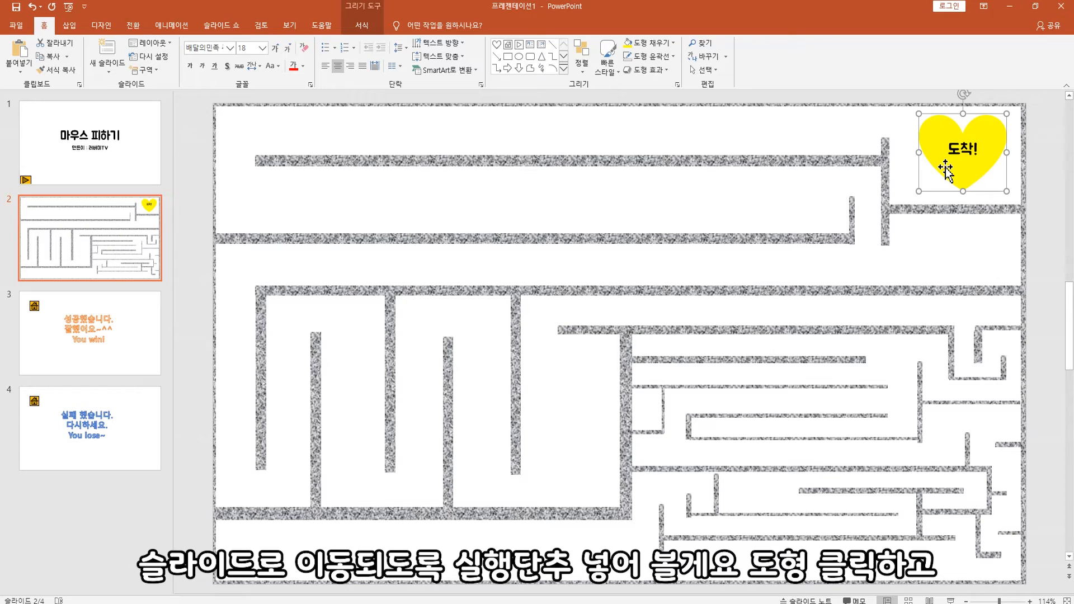
left_click(73, 28)
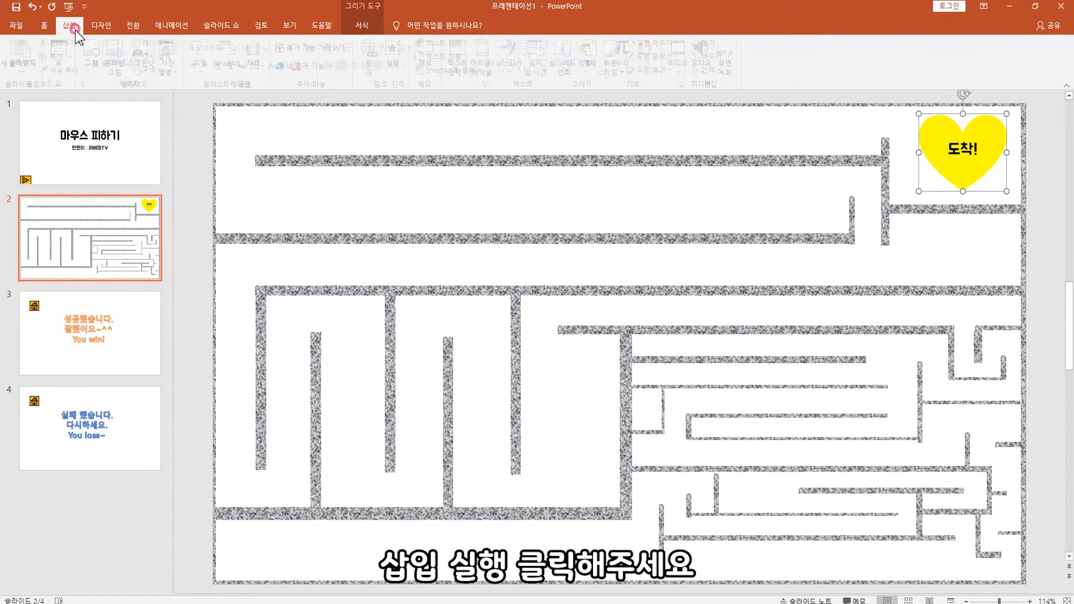
left_click(407, 63)
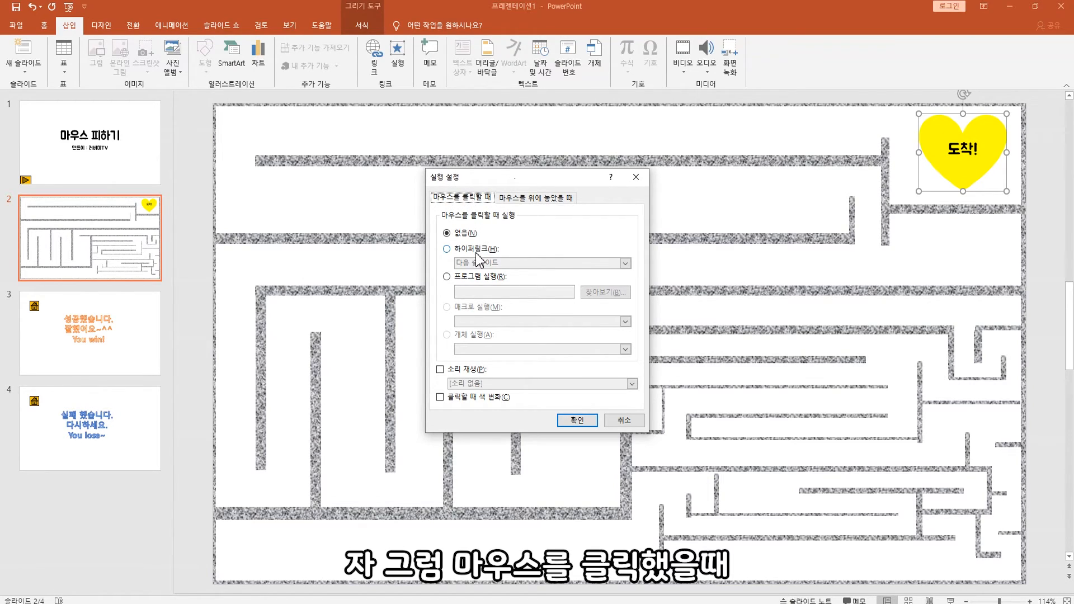
left_click(476, 250)
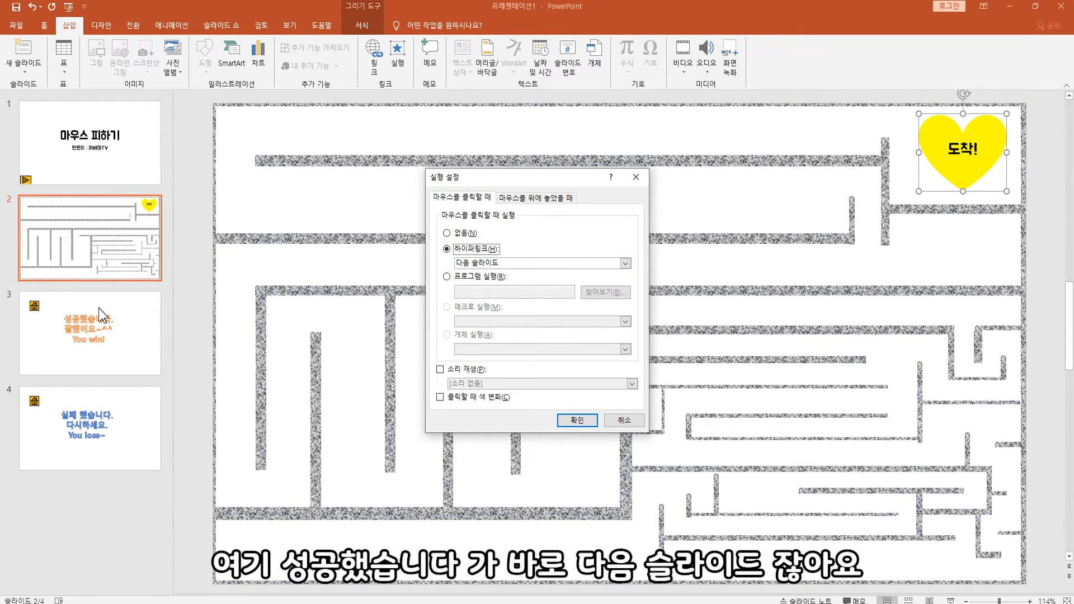
left_click(506, 264)
left_click(493, 274)
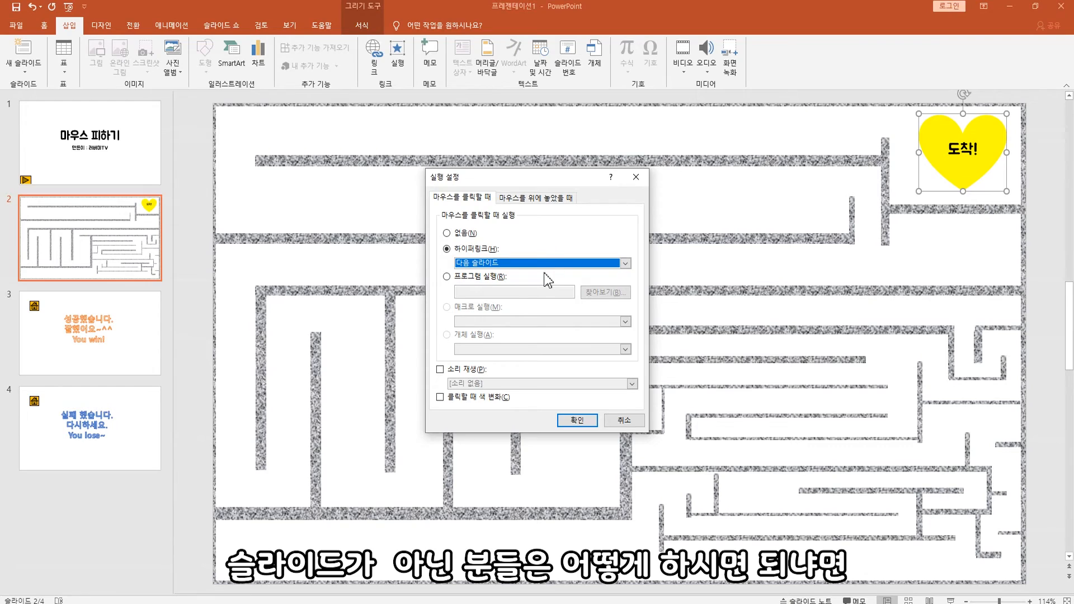
- Point the heart's click hyperlink specifically to slide 3, the success slide, and apply the action settings
left_click(539, 265)
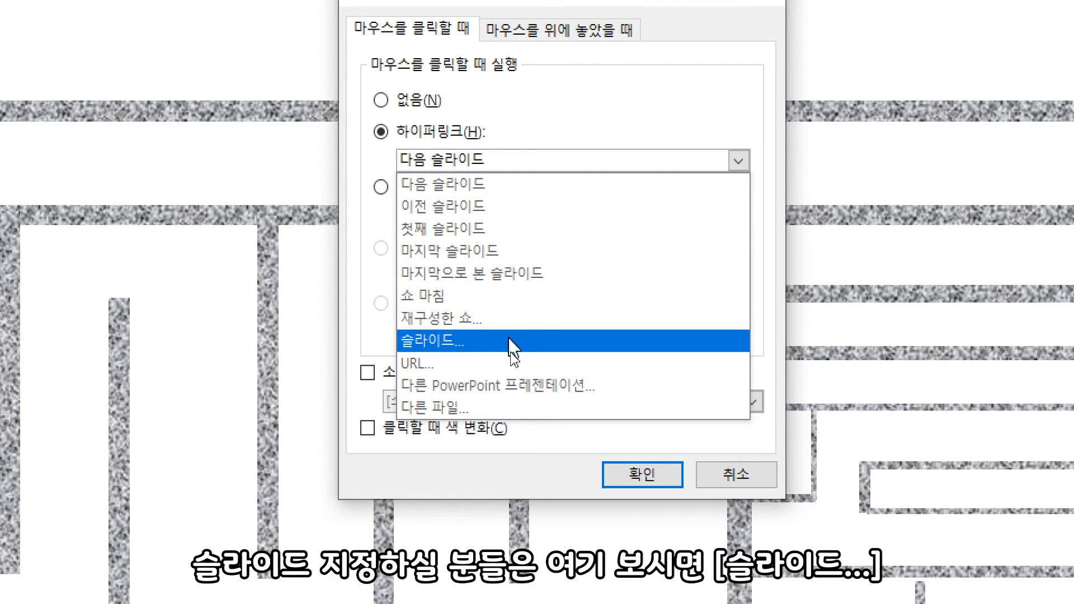
left_click(505, 352)
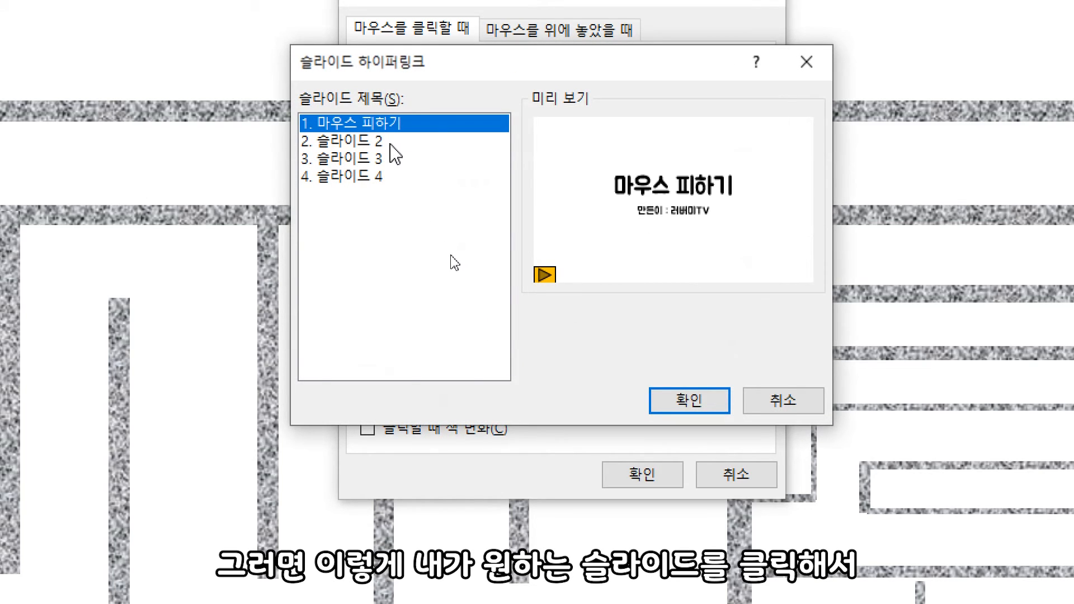
left_click(358, 140)
left_click(370, 159)
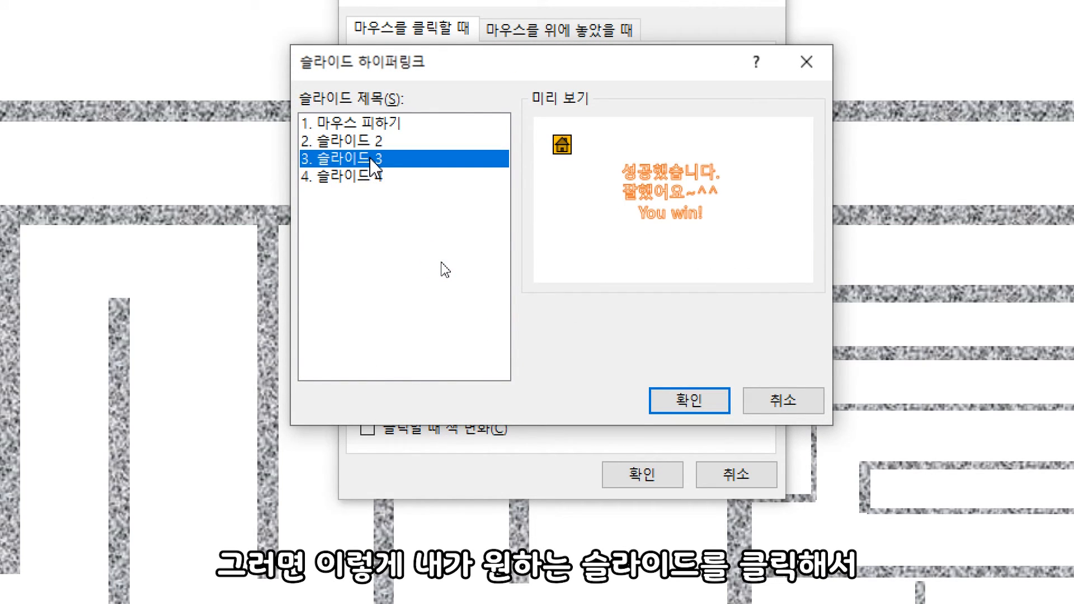
left_click(380, 178)
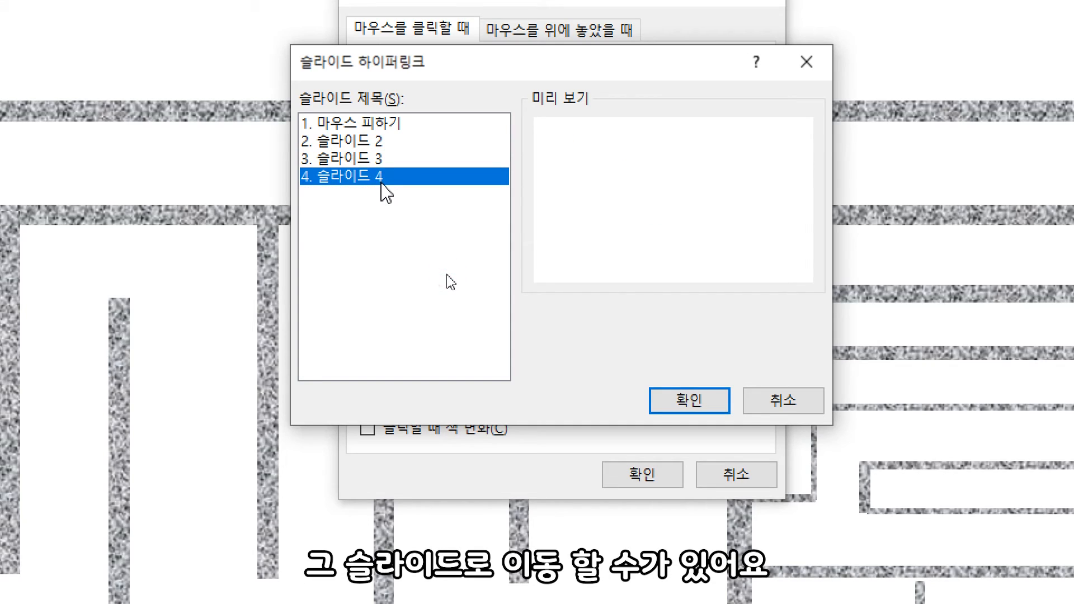
left_click(373, 159)
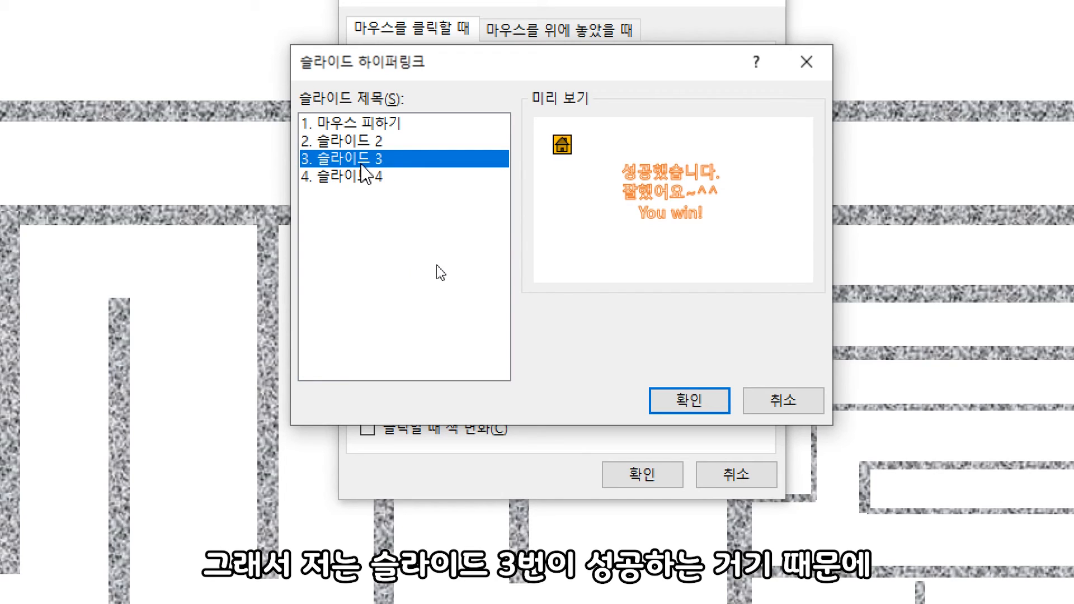
left_click(349, 140)
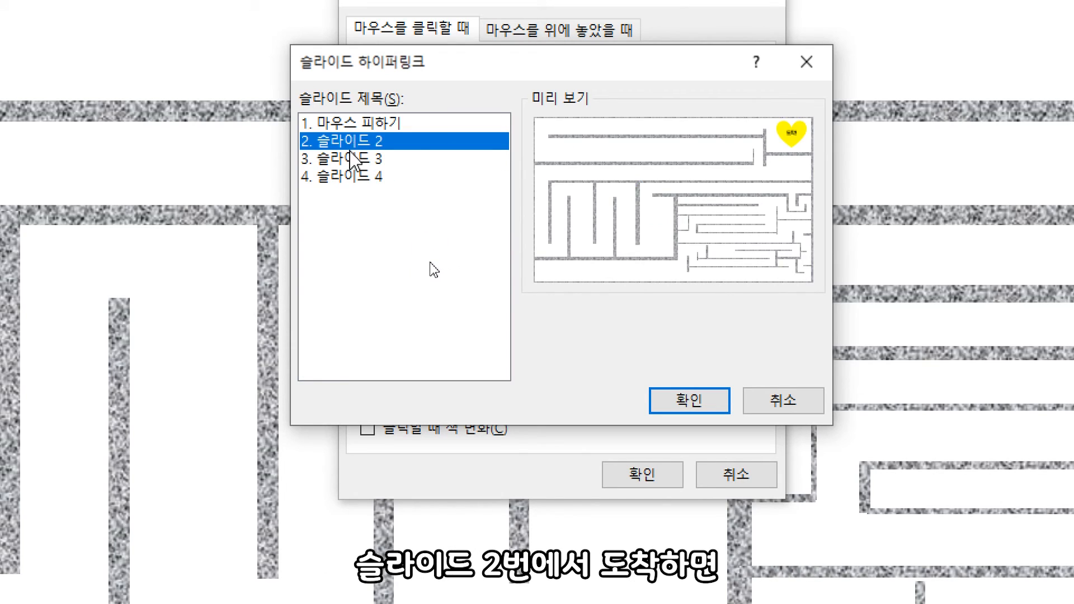
left_click(352, 159)
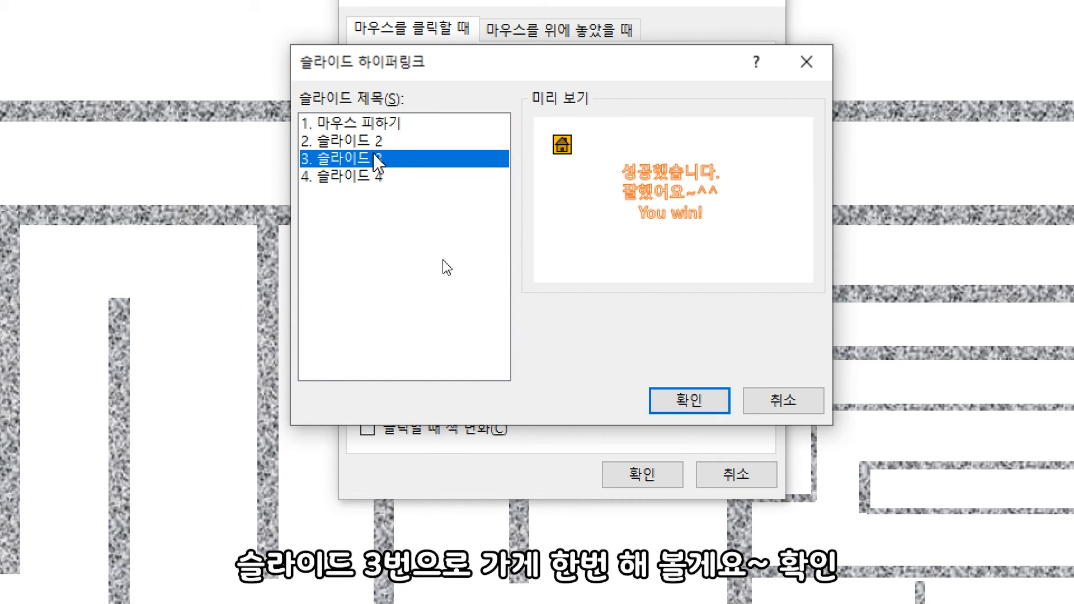
left_click(702, 404)
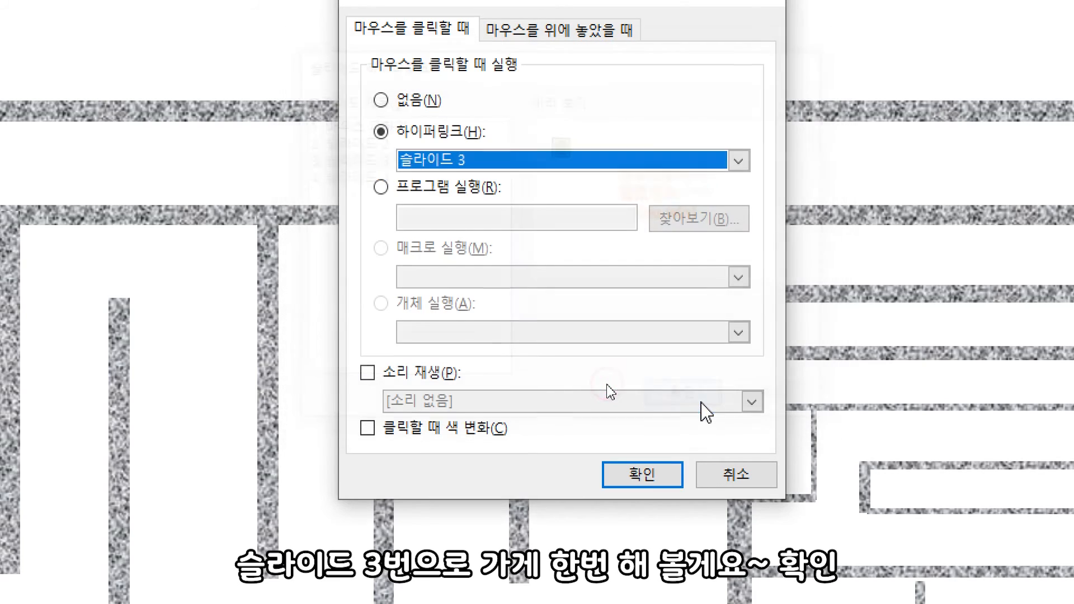
left_click(653, 474)
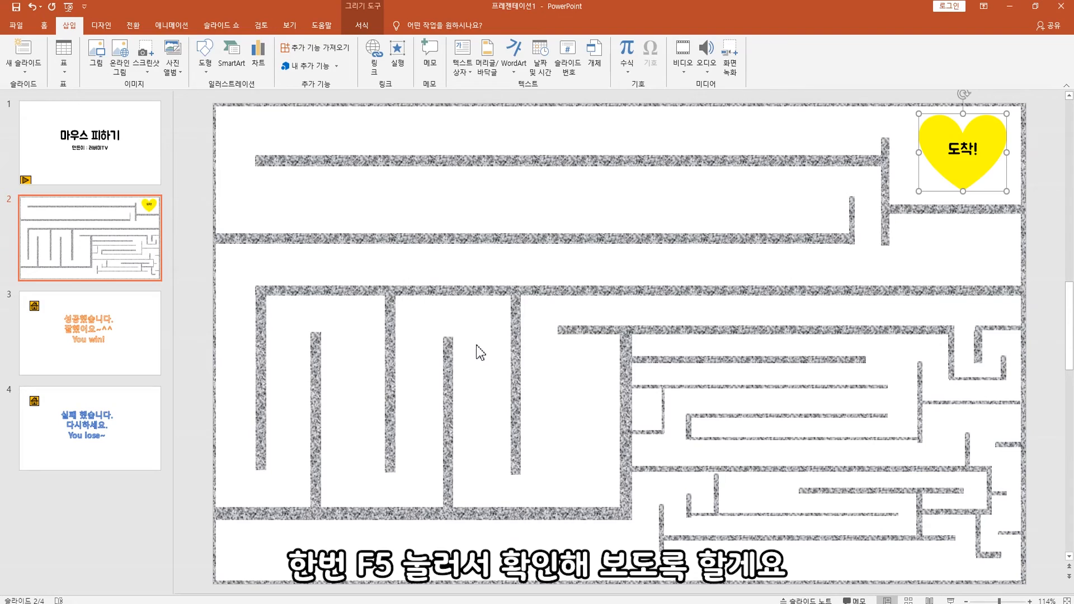
- Run the slide show from the beginning, start the game, try the maze and go back to the title slide
key("F5")
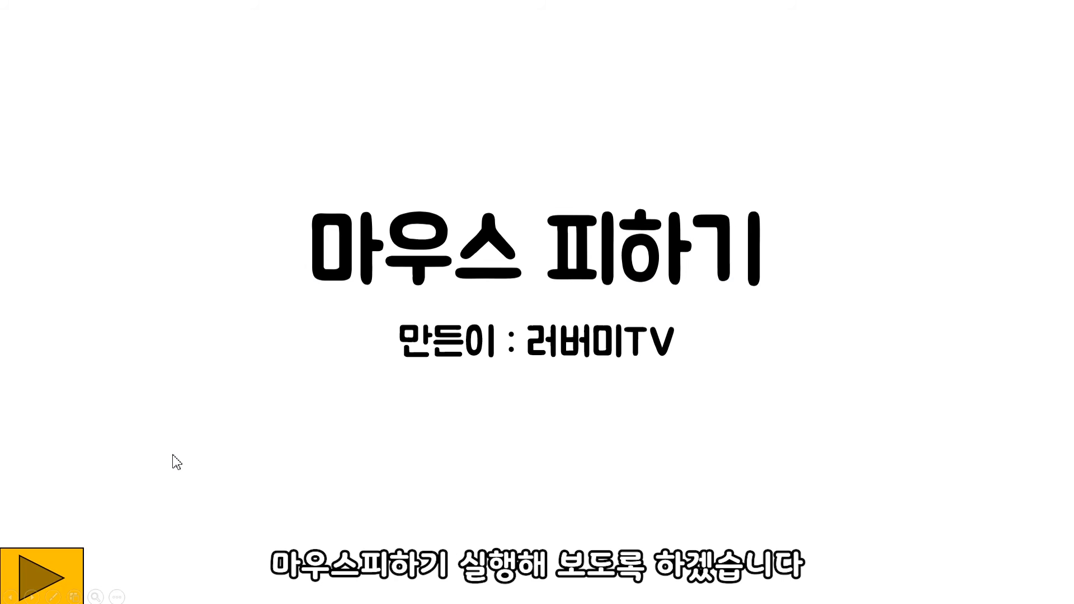
left_click(44, 570)
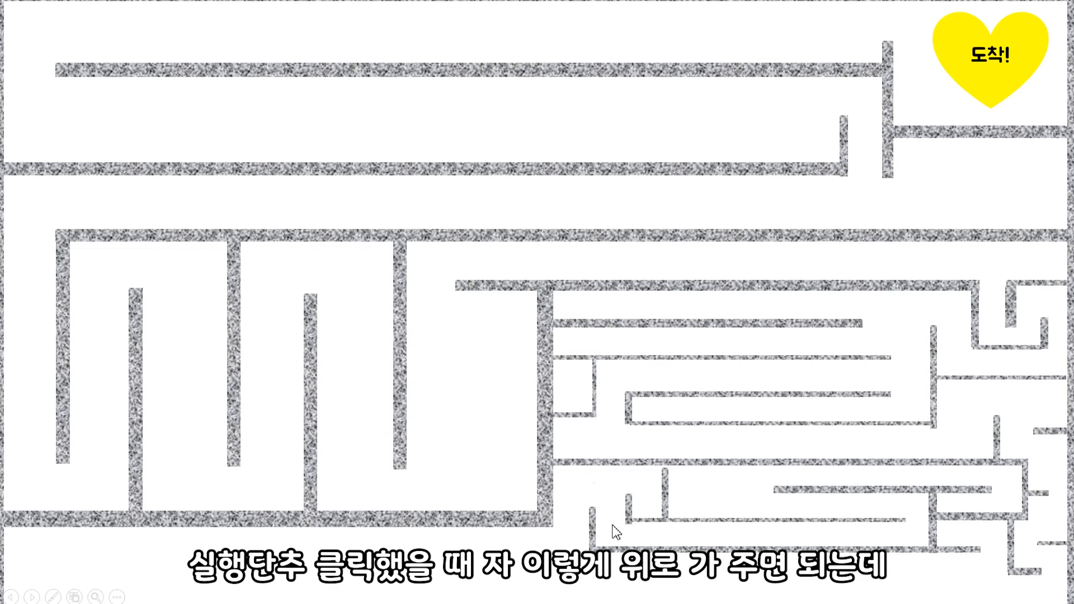
mouse_move(889, 530)
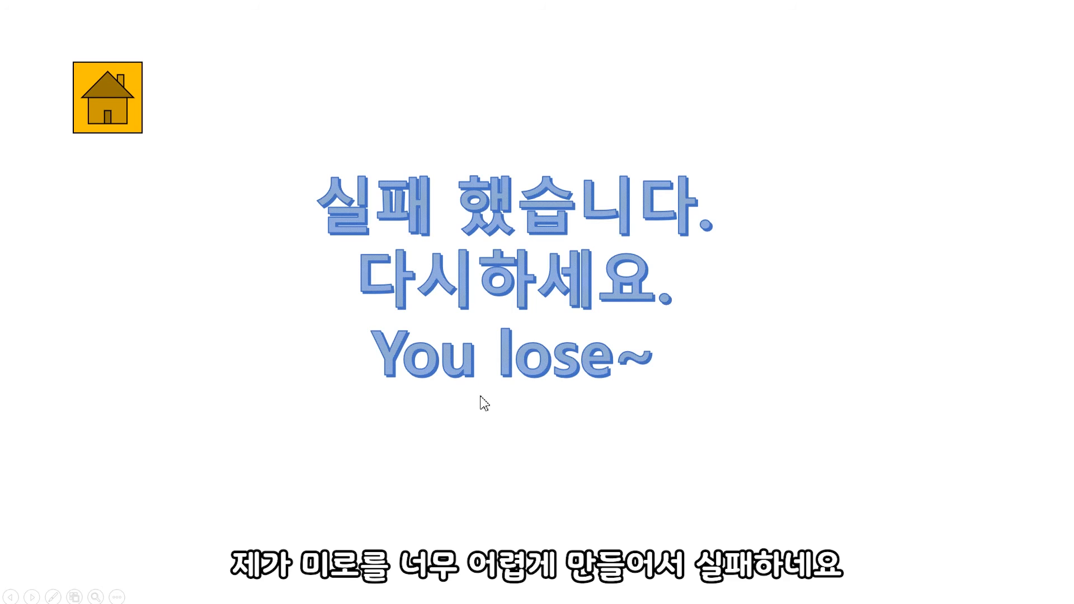
left_click(107, 107)
- Replay the maze through to the heart to test its link, and return home from the success slide
left_click(59, 571)
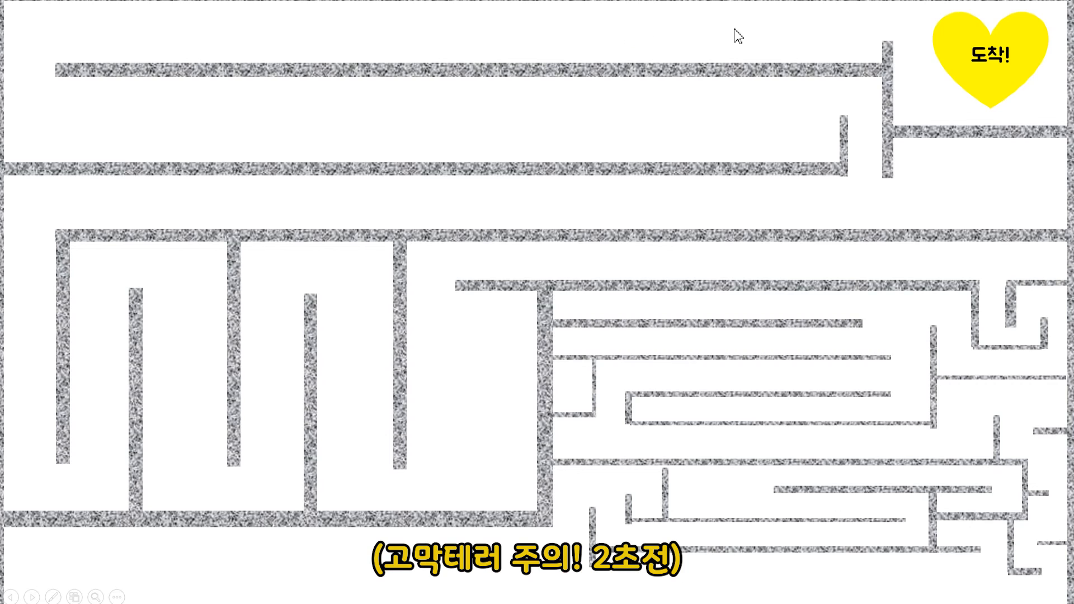
left_click(996, 58)
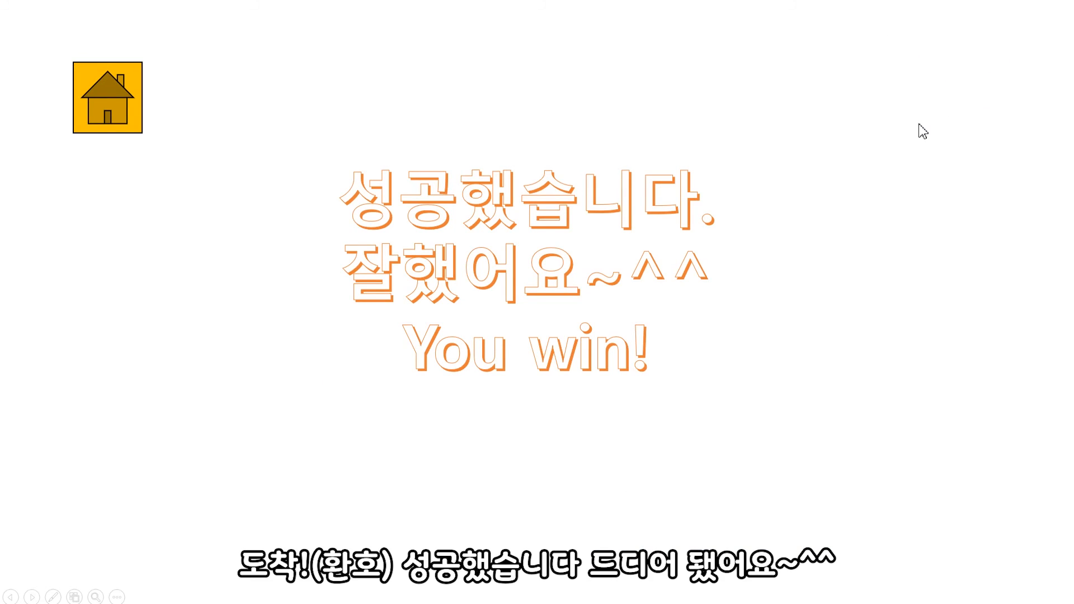
left_click(108, 120)
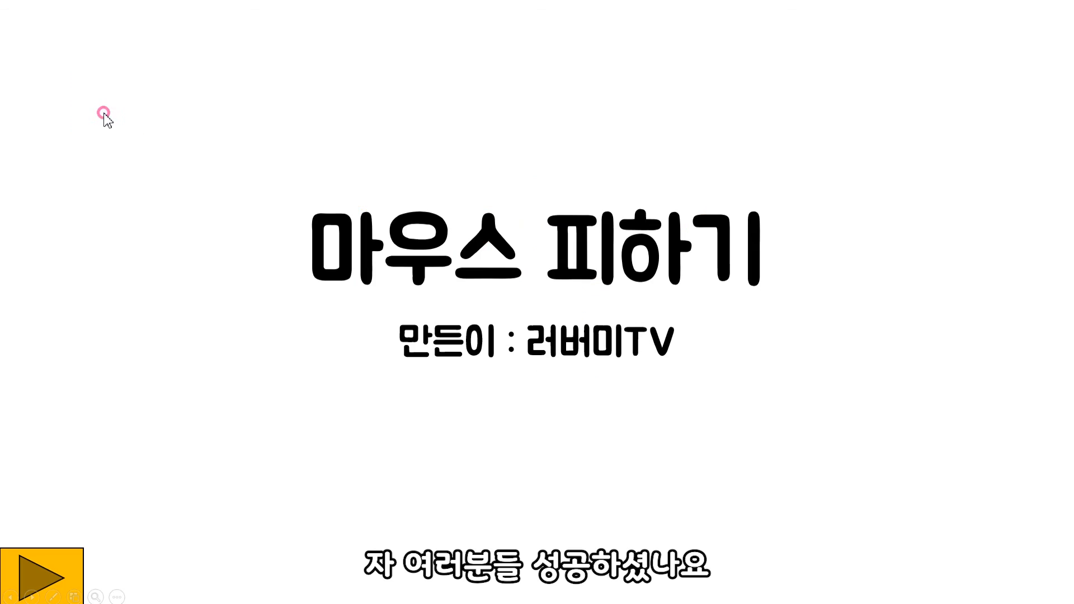